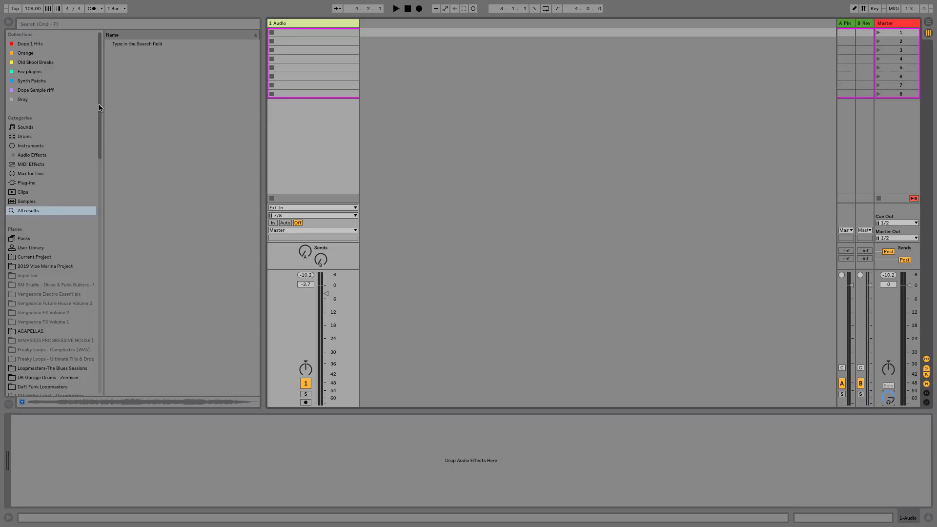
Search the browser for "days" across all results.
{"action": "left_click", "coordinate": [38, 64]}
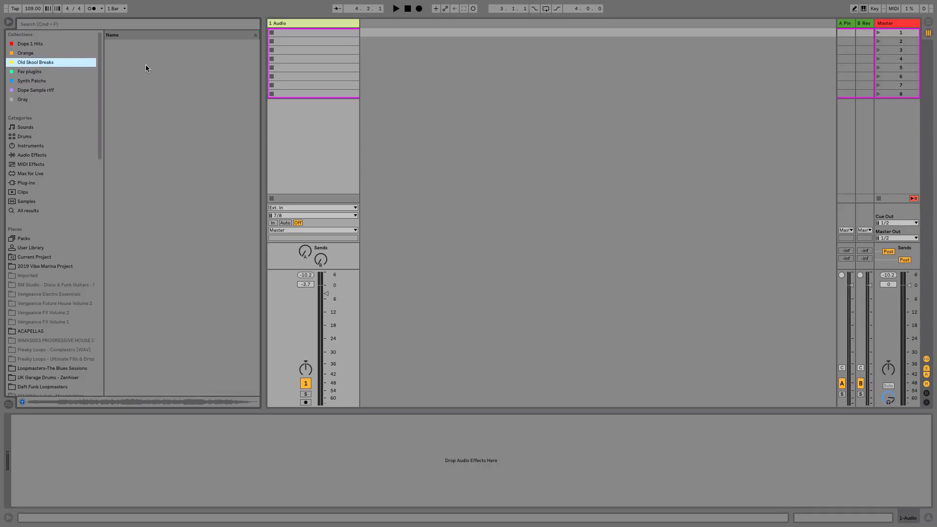
{"action": "key", "text": "Up"}
{"action": "key", "text": "Up"}
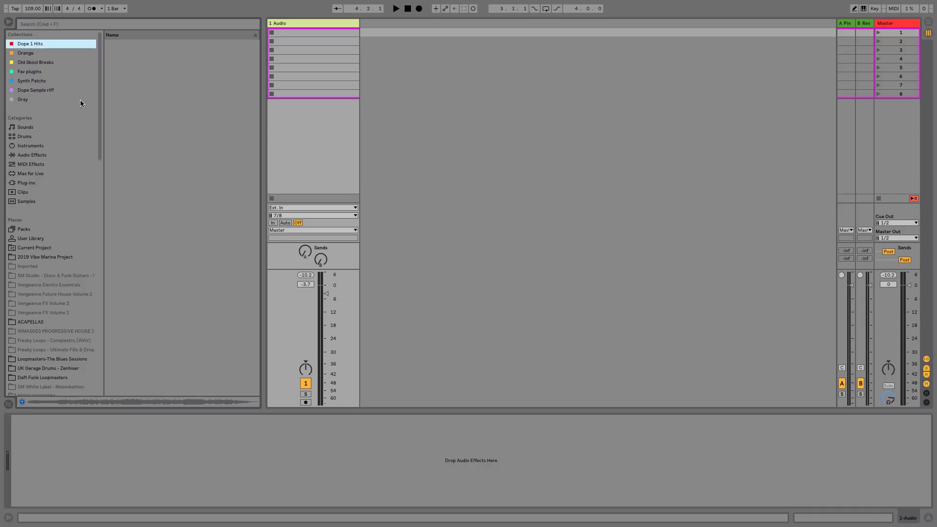
{"action": "left_click_drag", "start_coordinate": [99, 100], "coordinate": [105, 56]}
{"action": "left_click", "coordinate": [39, 24]}
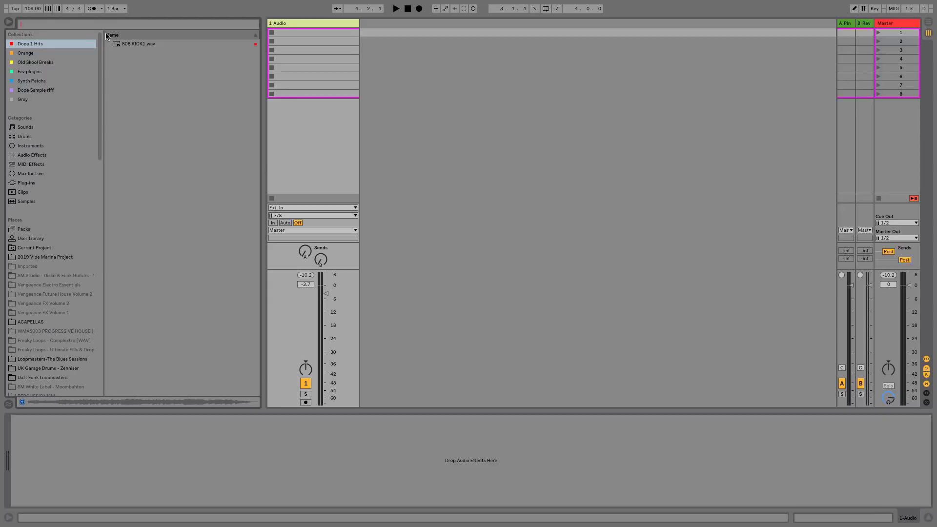
{"action": "type", "text": "days"}
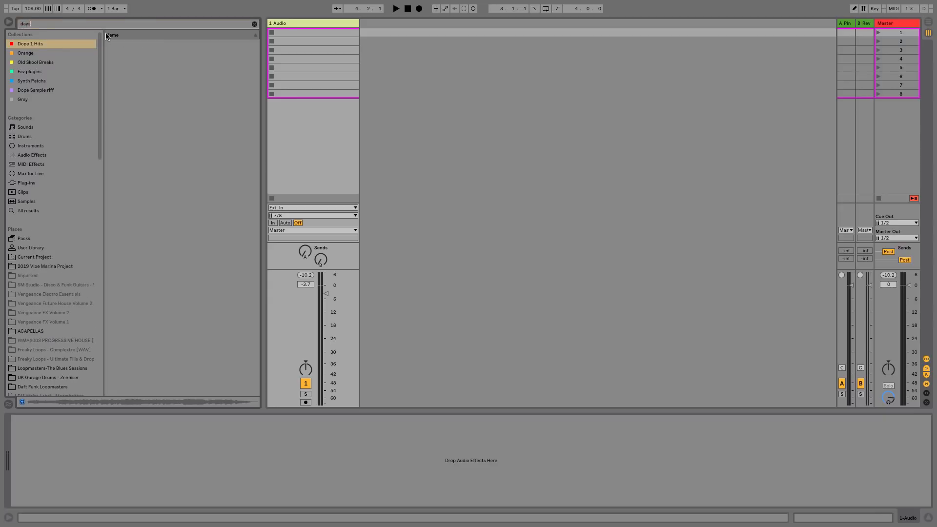
{"action": "left_click", "coordinate": [33, 211]}
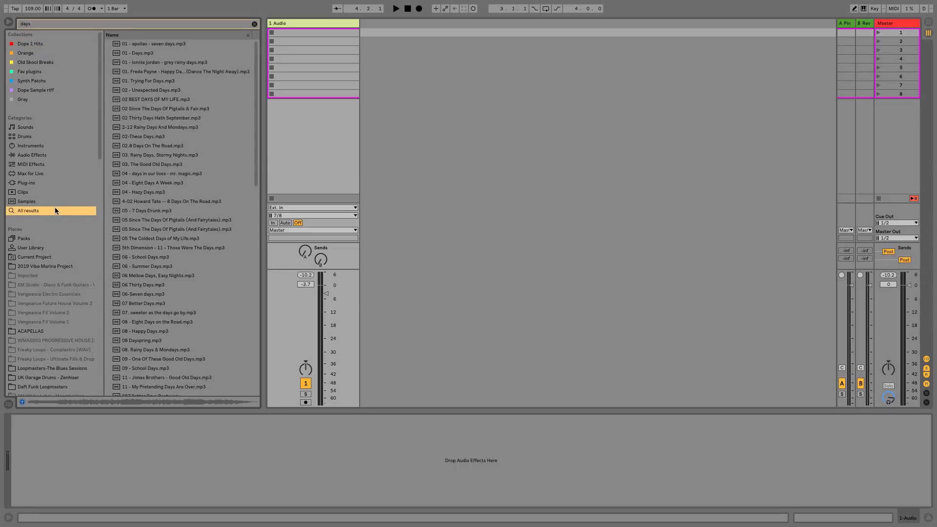
Insert a MIDI track and load the "quincy jones - Vocal by Matt Monro - On Days Like These.mp3" sample onto it.
{"action": "left_click_drag", "start_coordinate": [256, 78], "coordinate": [258, 286]}
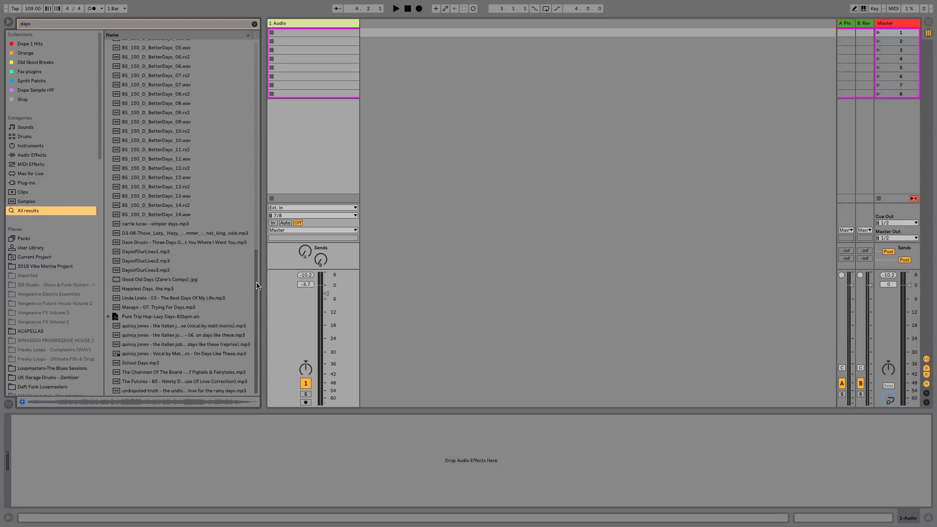
{"action": "left_click", "coordinate": [162, 355]}
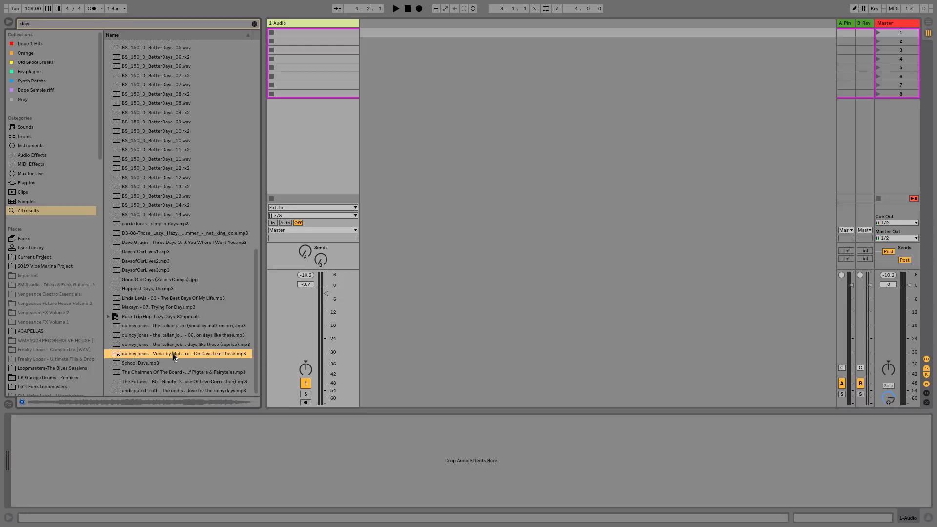
{"action": "right_click", "coordinate": [390, 123]}
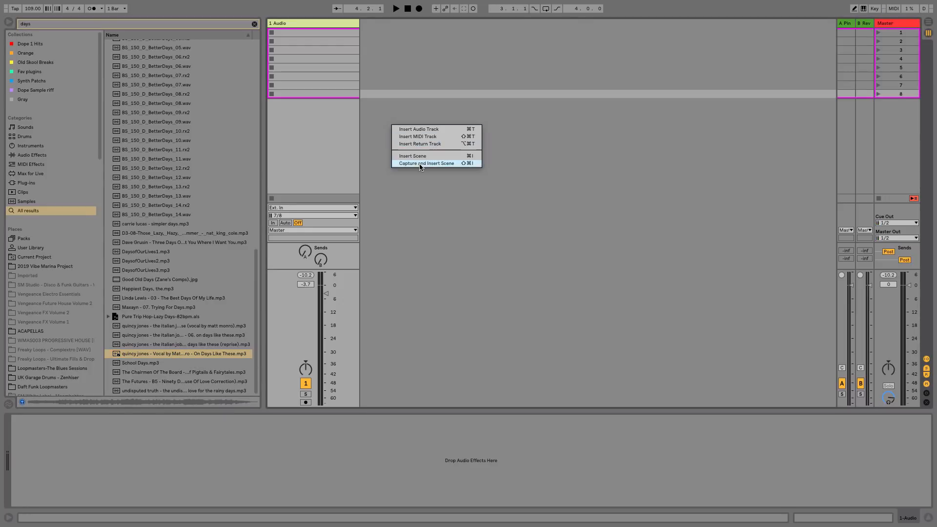
{"action": "left_click", "coordinate": [420, 137]}
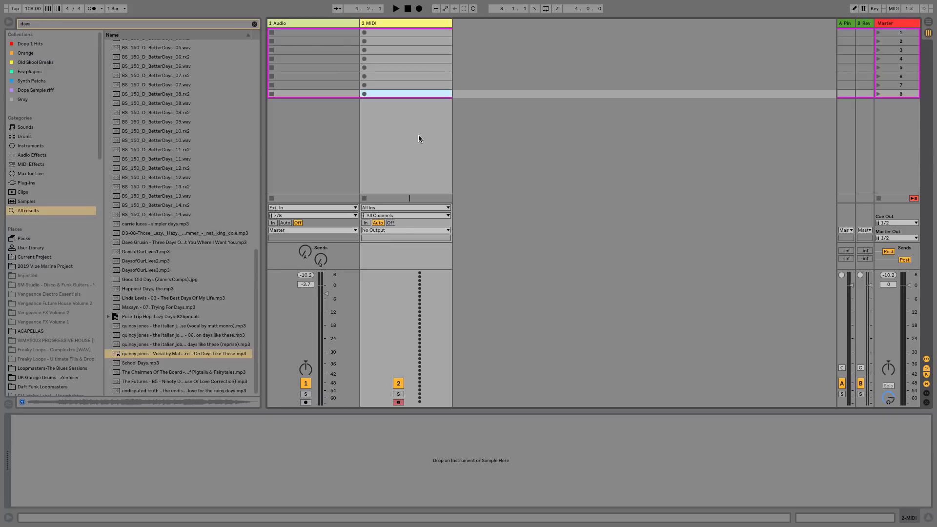
{"action": "left_click_drag", "start_coordinate": [171, 348], "coordinate": [278, 469]}
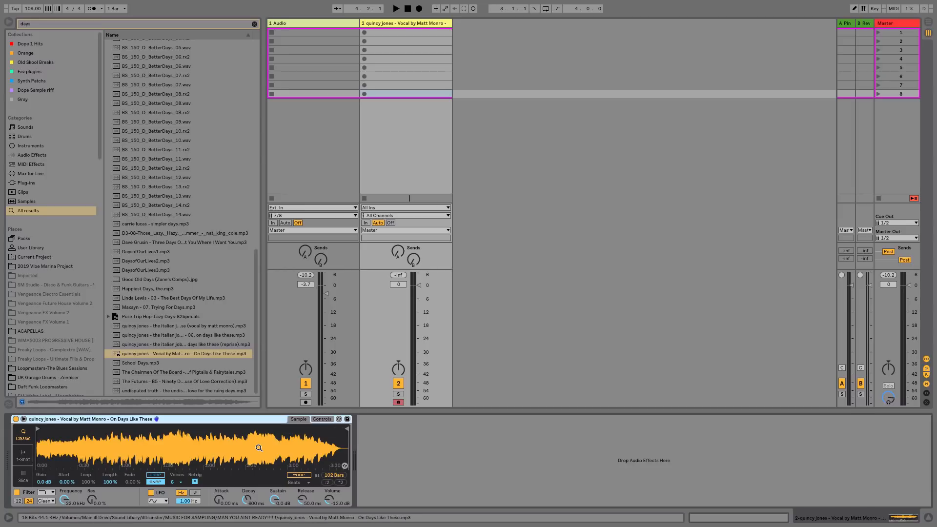
Switch the Simpler holding the vocal sample to Slice mode.
{"action": "left_click_drag", "start_coordinate": [49, 441], "coordinate": [50, 451]}
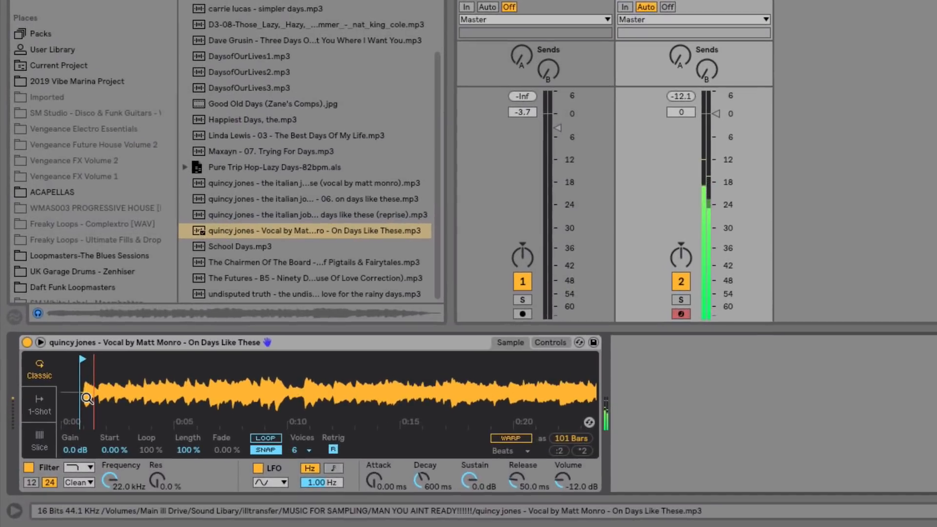
{"action": "left_click_drag", "start_coordinate": [84, 389], "coordinate": [217, 359]}
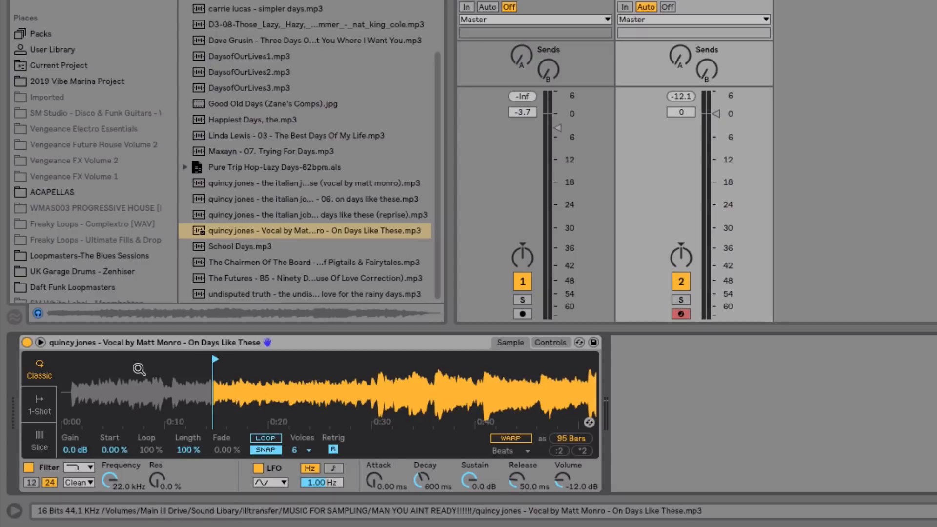
{"action": "left_click_drag", "start_coordinate": [139, 369], "coordinate": [249, 397]}
{"action": "left_click_drag", "start_coordinate": [369, 359], "coordinate": [82, 376]}
{"action": "left_click_drag", "start_coordinate": [83, 375], "coordinate": [85, 359]}
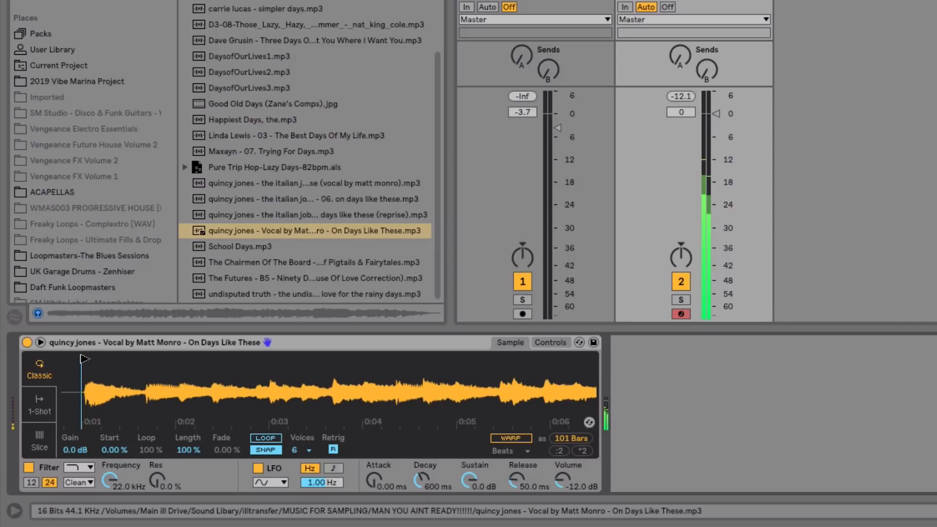
{"action": "left_click", "coordinate": [38, 441]}
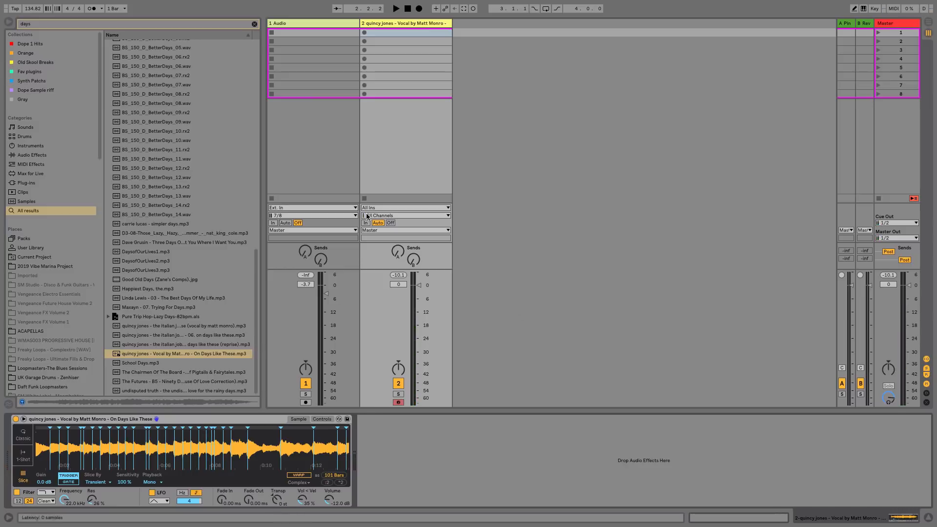
Capture the played slice notes as a new MIDI clip on the Simpler track.
{"action": "left_click", "coordinate": [464, 9]}
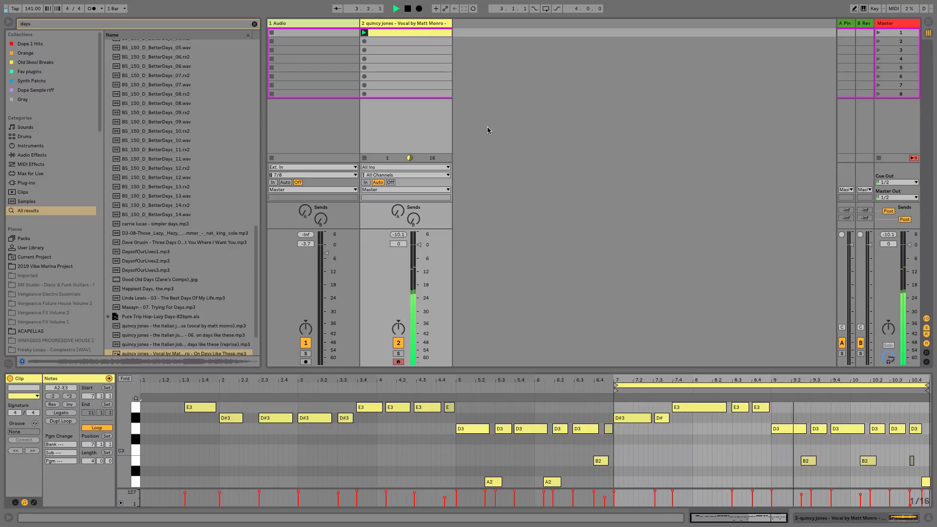
{"action": "key", "text": "shift+Tab"}
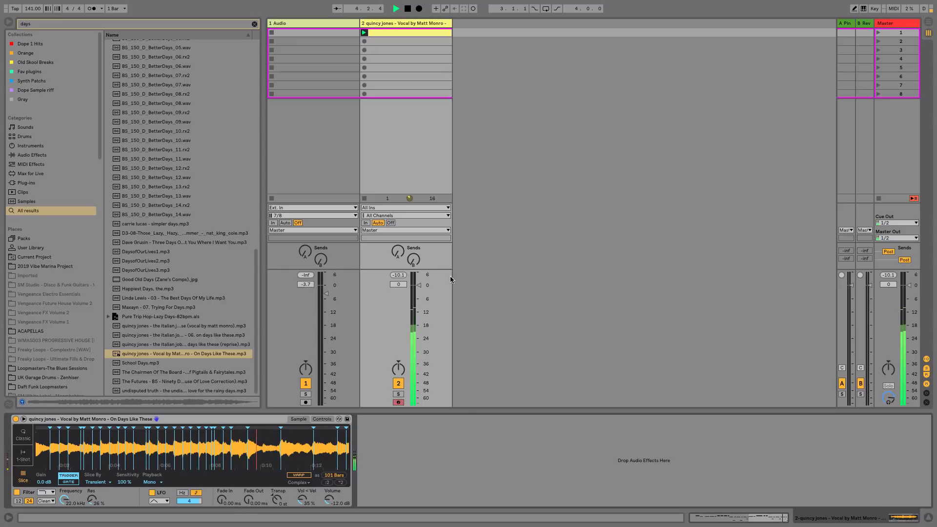
{"action": "left_click", "coordinate": [440, 31]}
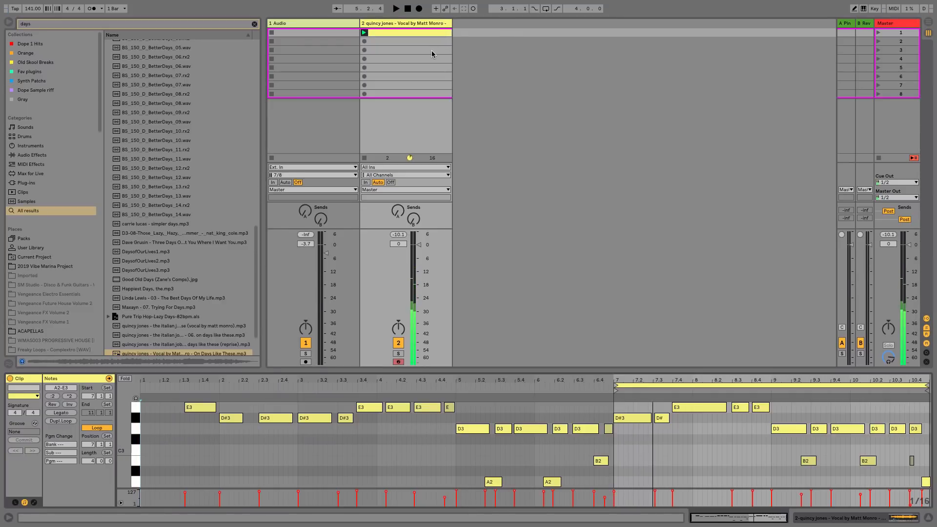
{"action": "key", "text": "shift+Tab"}
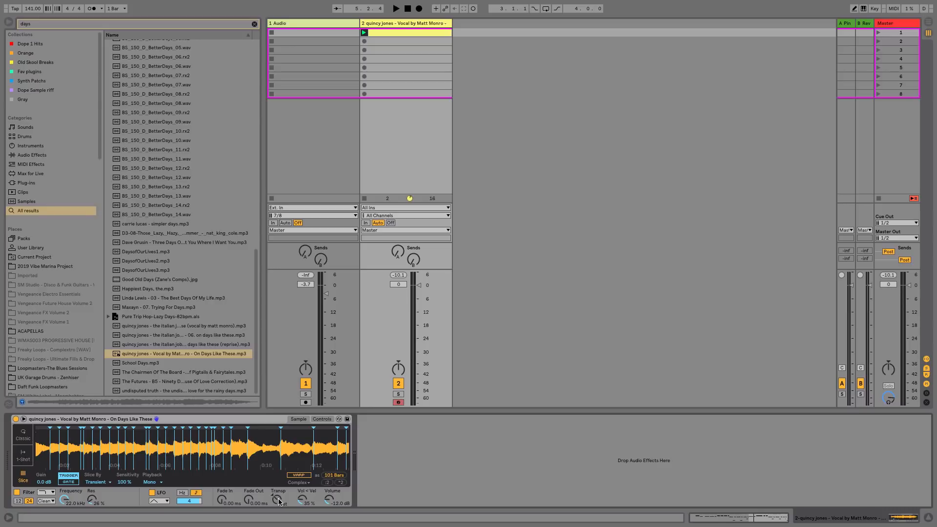
Set the Simpler's transpose to +3 st while auditioning the clip.
{"action": "key", "text": "space"}
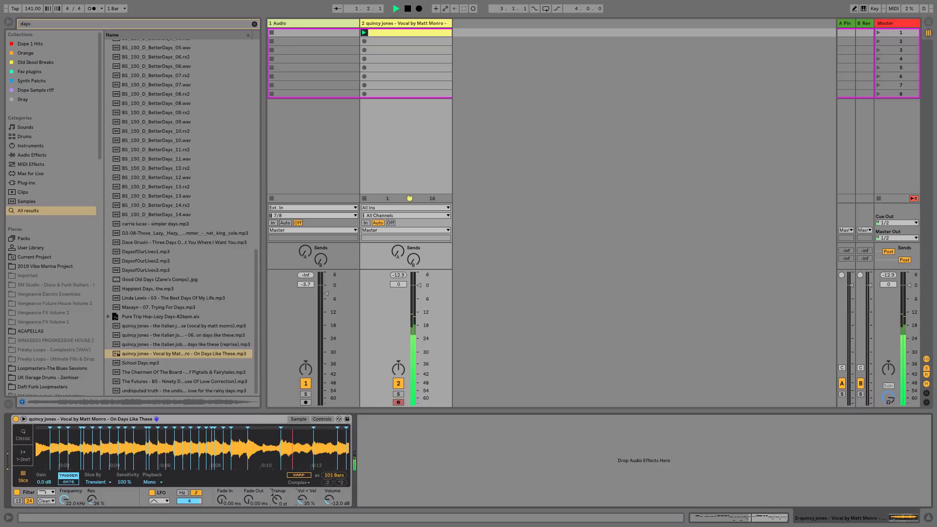
{"action": "left_click_drag", "start_coordinate": [277, 500], "coordinate": [250, 496]}
{"action": "key", "text": "space"}
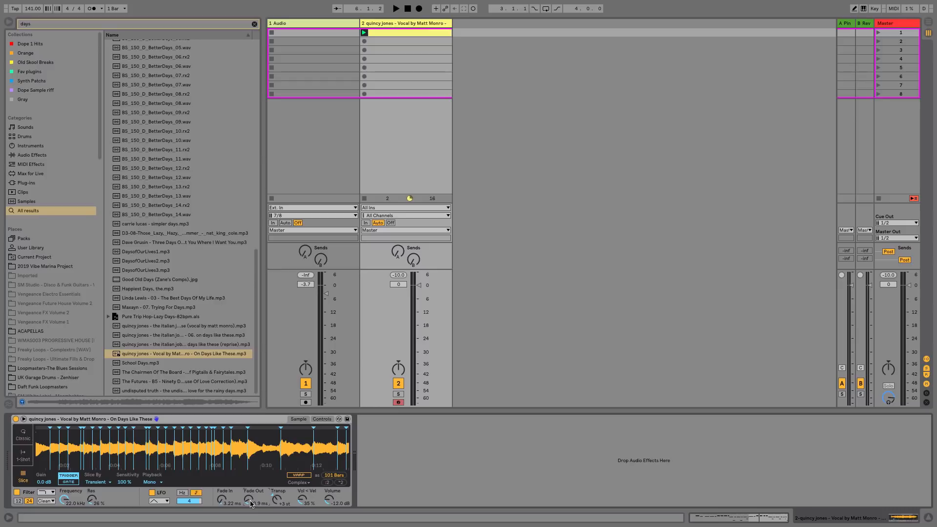
Set the Simpler's fade out to about 20.9 ms and audition the clip again.
{"action": "left_click_drag", "start_coordinate": [251, 504], "coordinate": [251, 507]}
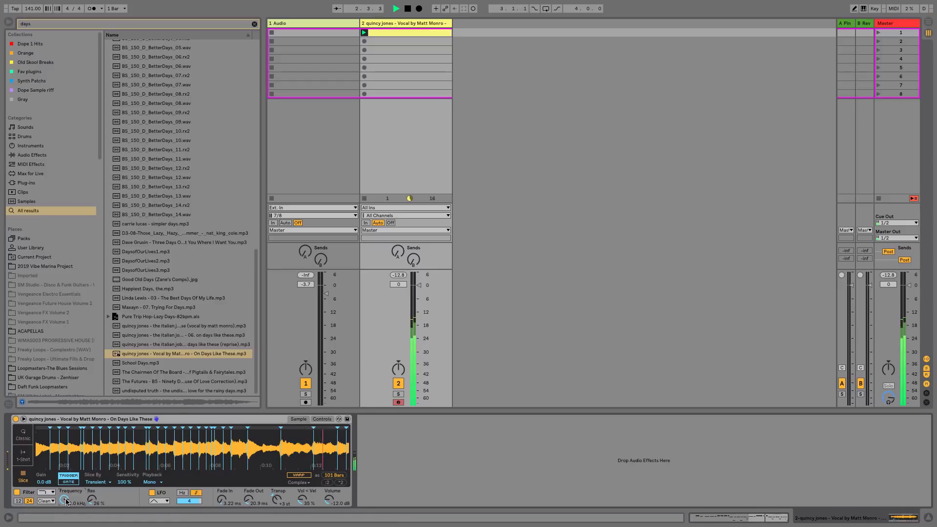
{"action": "left_click_drag", "start_coordinate": [334, 460], "coordinate": [347, 448]}
{"action": "key", "text": "space"}
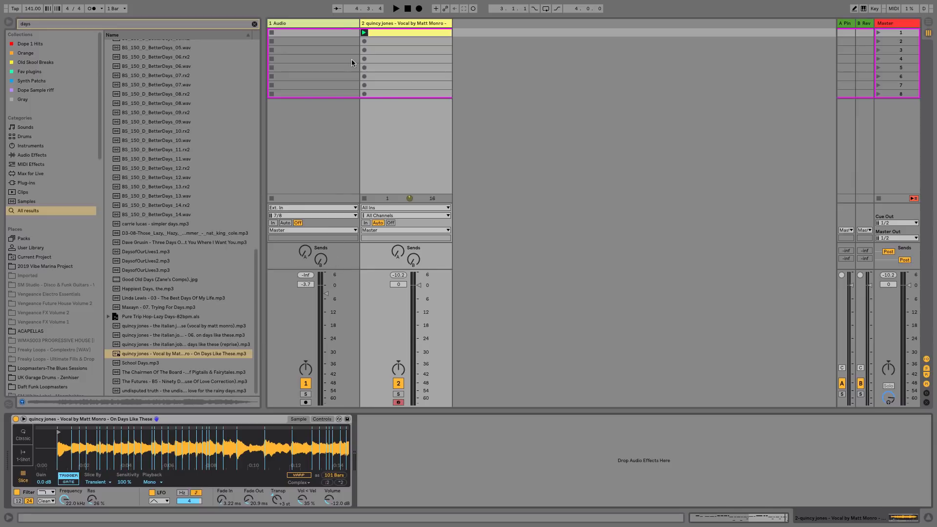
Set audio track 1's input to Resampling and arm it for recording.
{"action": "left_click", "coordinate": [339, 23]}
{"action": "left_click", "coordinate": [334, 208]}
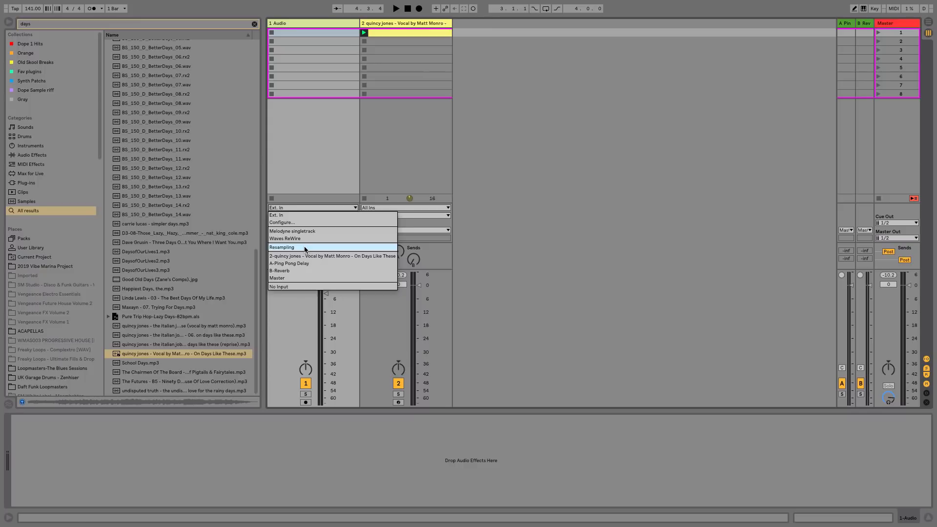
{"action": "left_click", "coordinate": [305, 248]}
{"action": "left_click", "coordinate": [305, 402]}
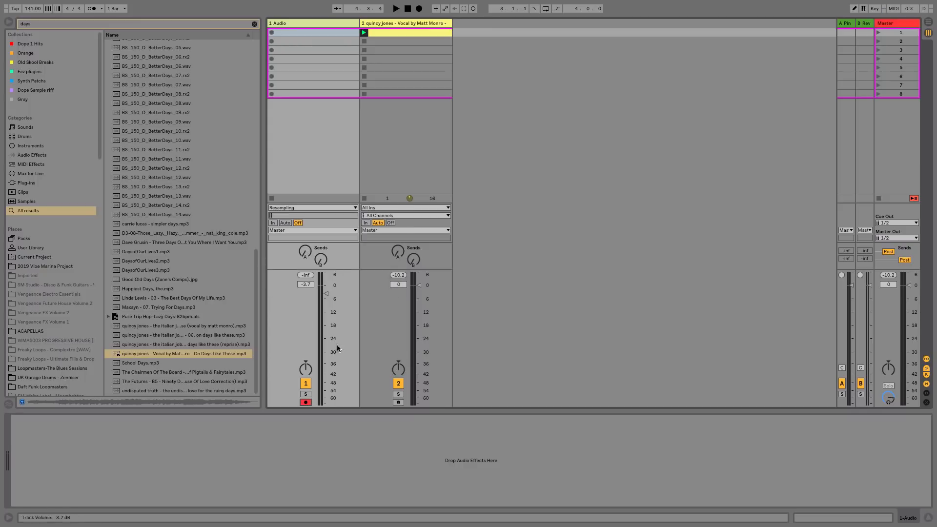
Record the resampled output into the first clip slot of audio track 1.
{"action": "left_click", "coordinate": [272, 32]}
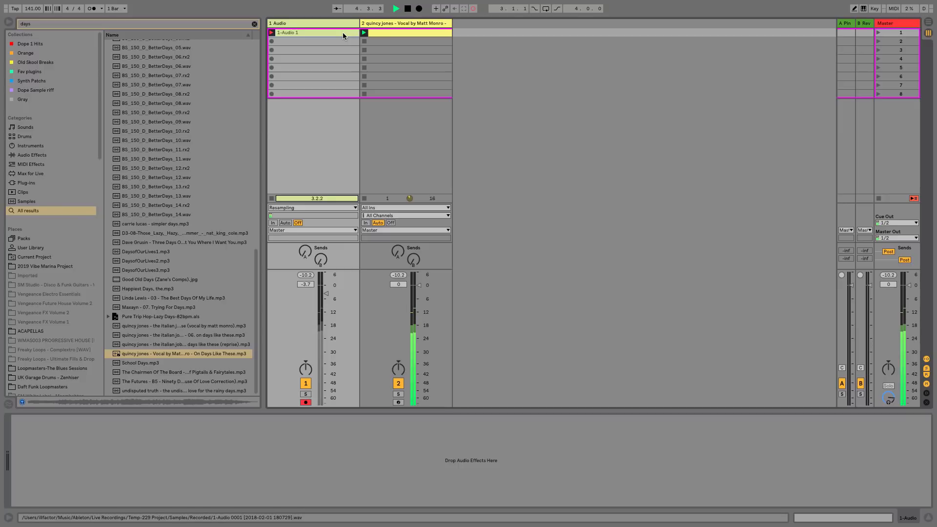
{"action": "key", "text": "space"}
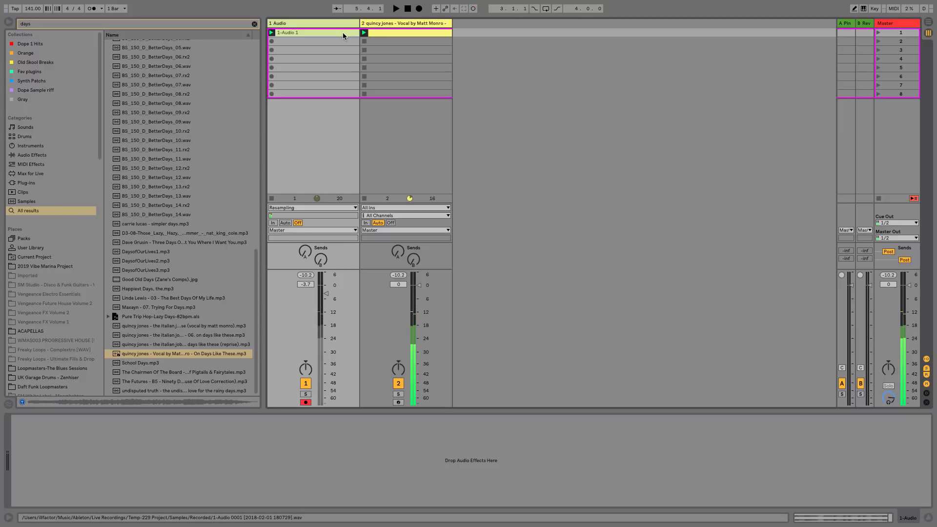
Shorten the recorded clip's loop to 4 bars, ending at bar 5, and audition it.
{"action": "double_click", "coordinate": [343, 33]}
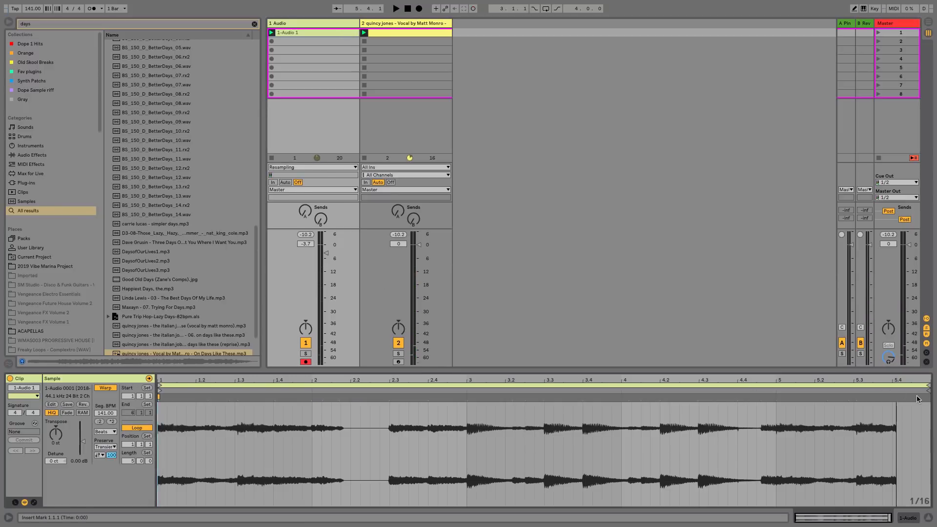
{"action": "left_click_drag", "start_coordinate": [926, 390], "coordinate": [775, 391]}
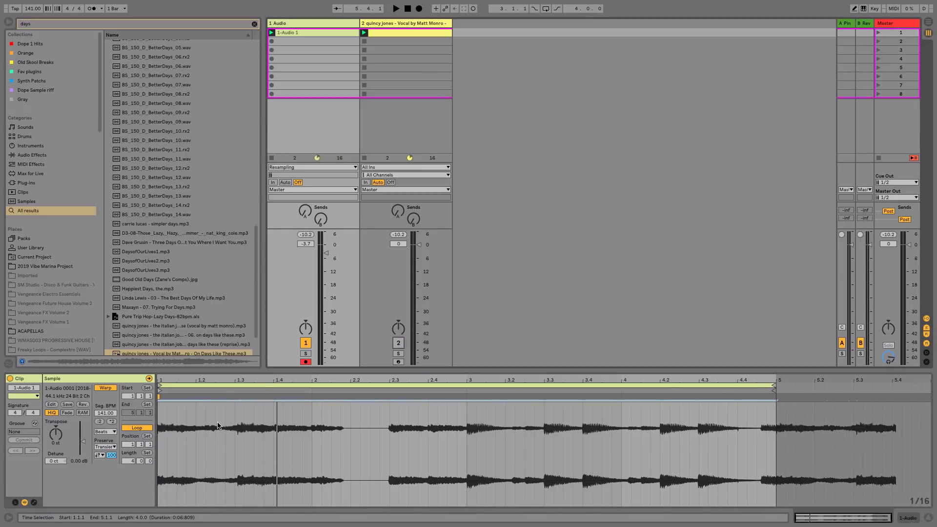
{"action": "key", "text": "space"}
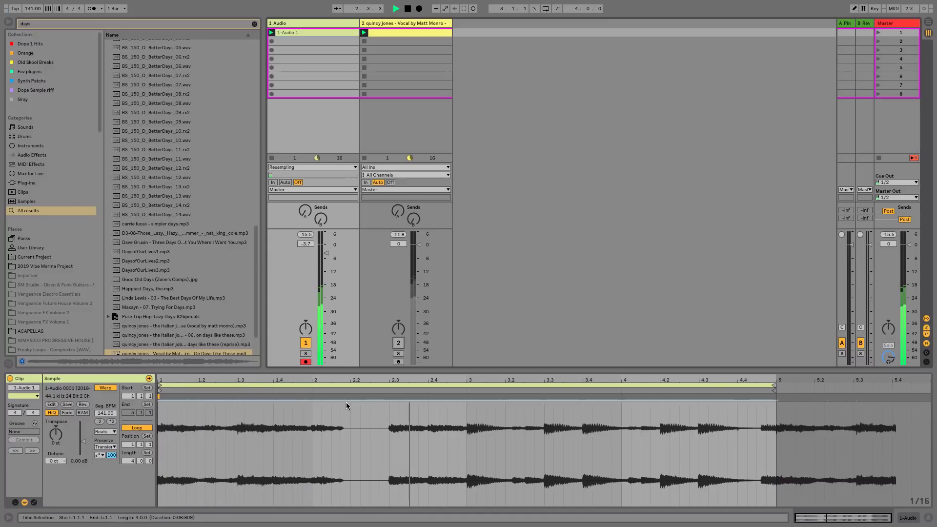
{"action": "key", "text": "space"}
Insert warp markers at 2.1.1 and 2.3.1 in the recorded clip and drag a marker between them to retime the audio.
{"action": "double_click", "coordinate": [389, 398]}
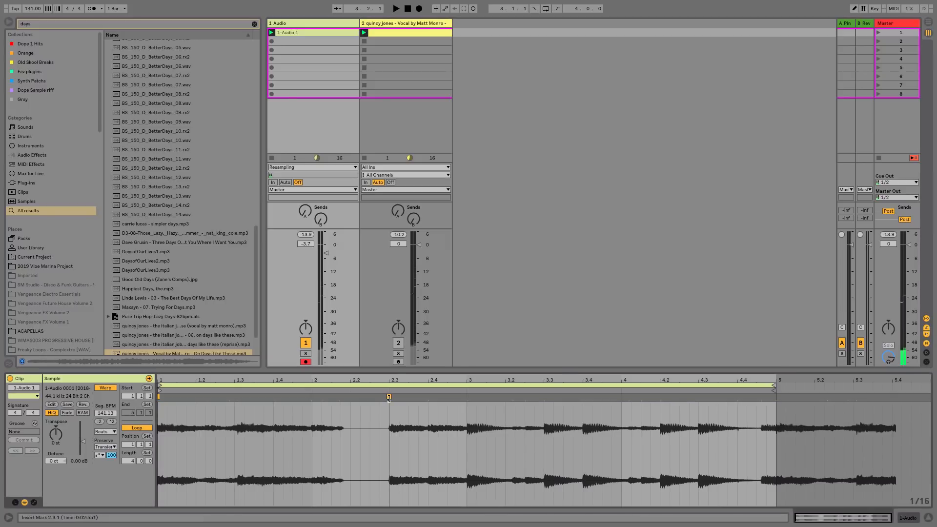
{"action": "double_click", "coordinate": [311, 397]}
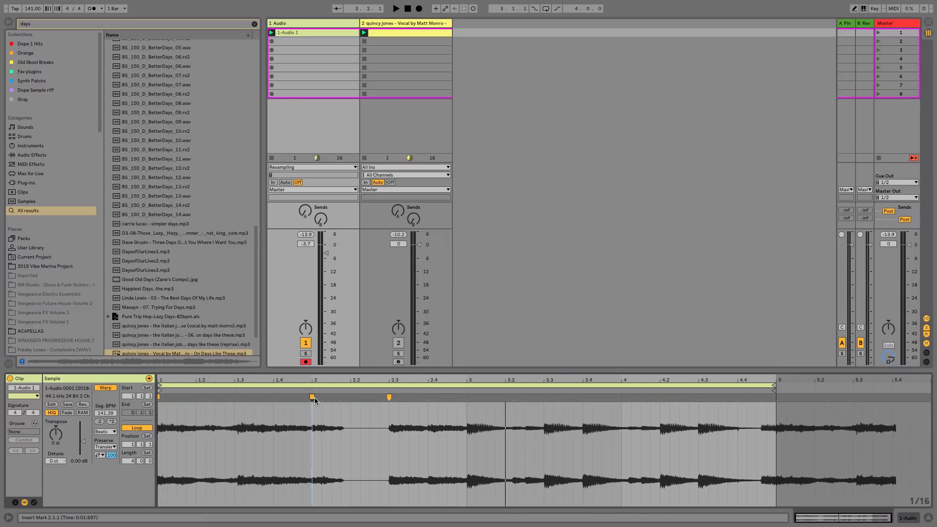
{"action": "left_click", "coordinate": [339, 398]}
{"action": "left_click_drag", "start_coordinate": [340, 398], "coordinate": [384, 403]}
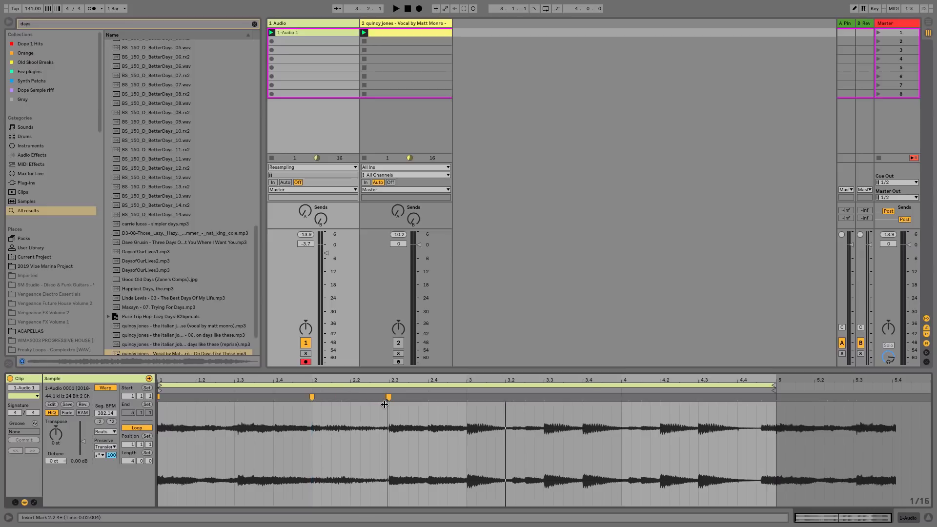
{"action": "key", "text": "space"}
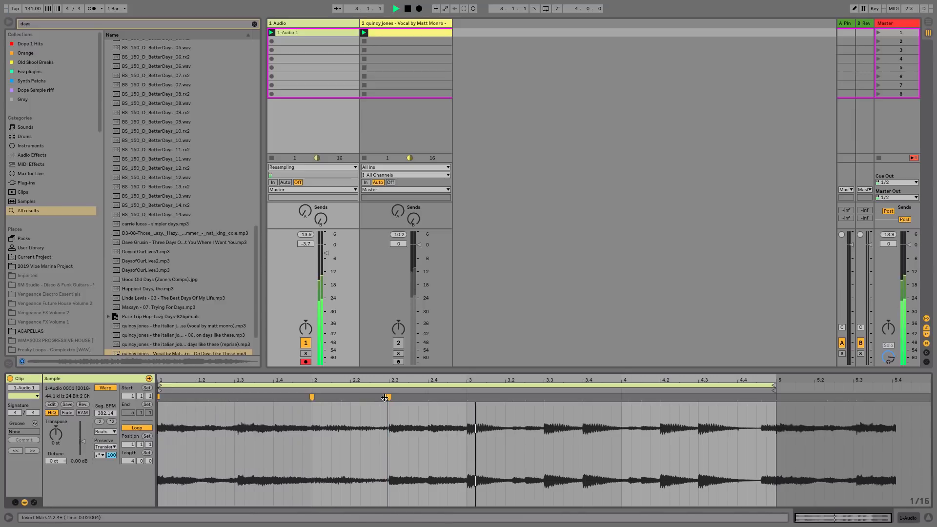
Set the recorded clip's warp mode to Complex.
{"action": "left_click", "coordinate": [109, 432]}
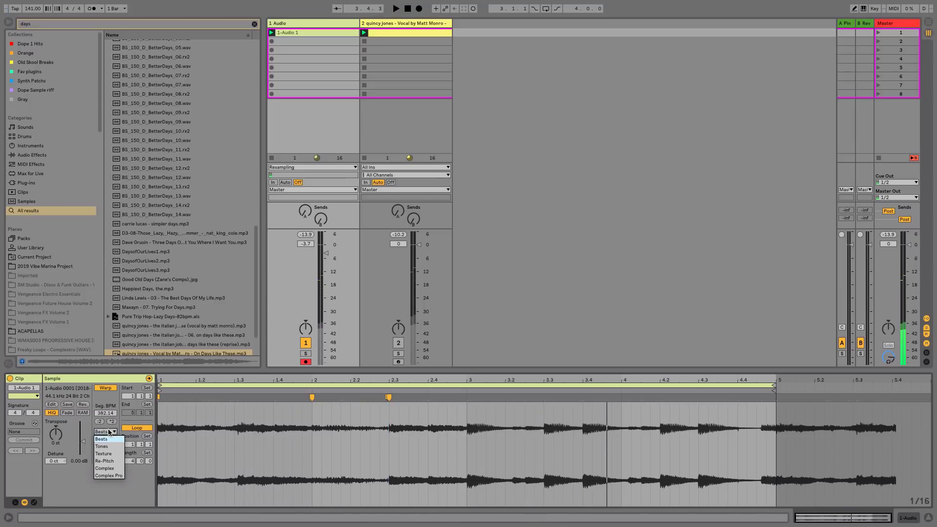
{"action": "left_click", "coordinate": [115, 472]}
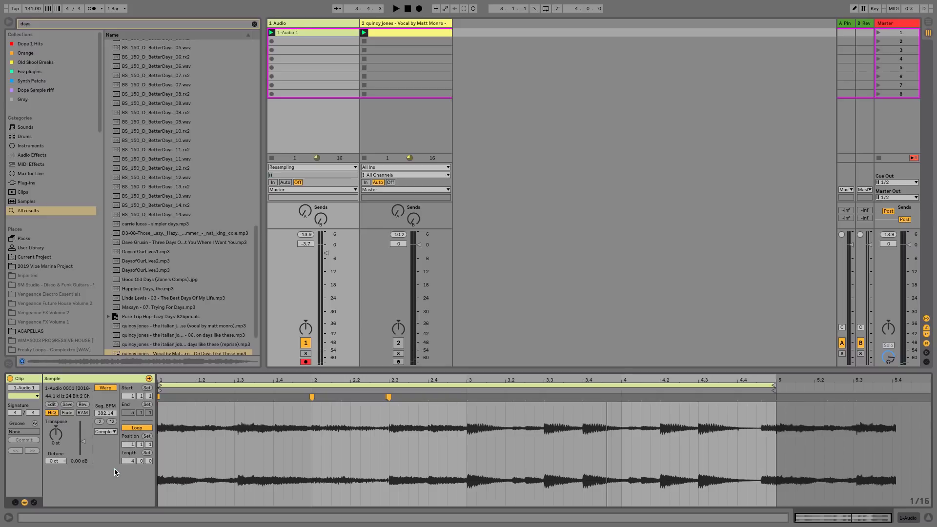
Insert a warp marker at 1.3.1 in the recorded clip while auditioning it.
{"action": "key", "text": "space"}
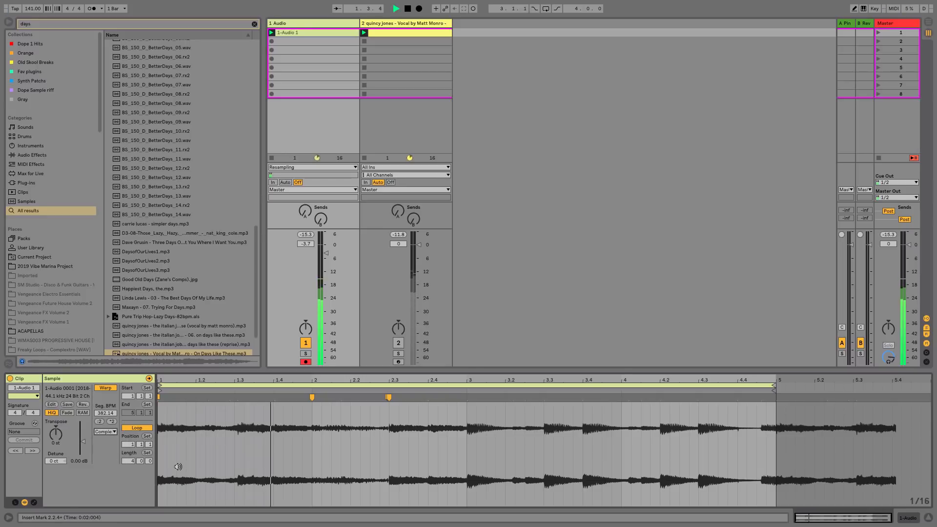
{"action": "left_click", "coordinate": [237, 398]}
{"action": "double_click", "coordinate": [238, 397]}
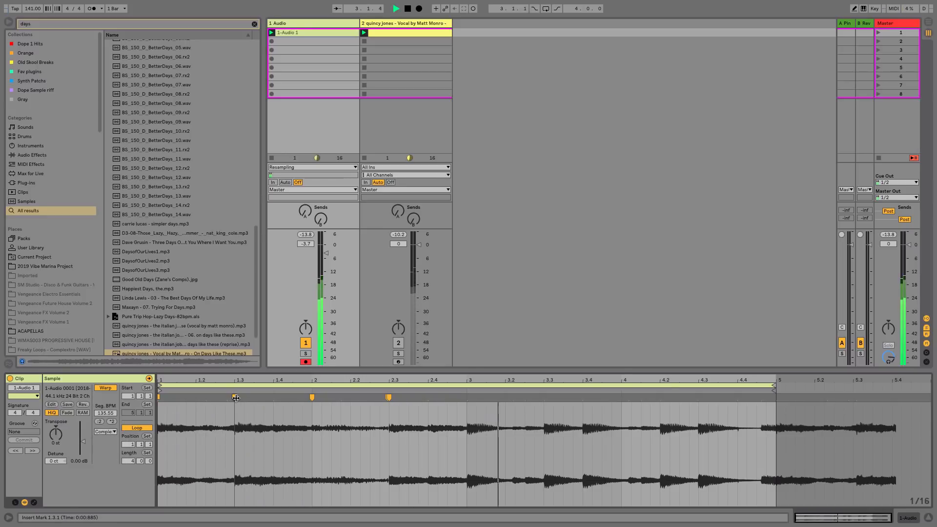
{"action": "double_click", "coordinate": [385, 396]}
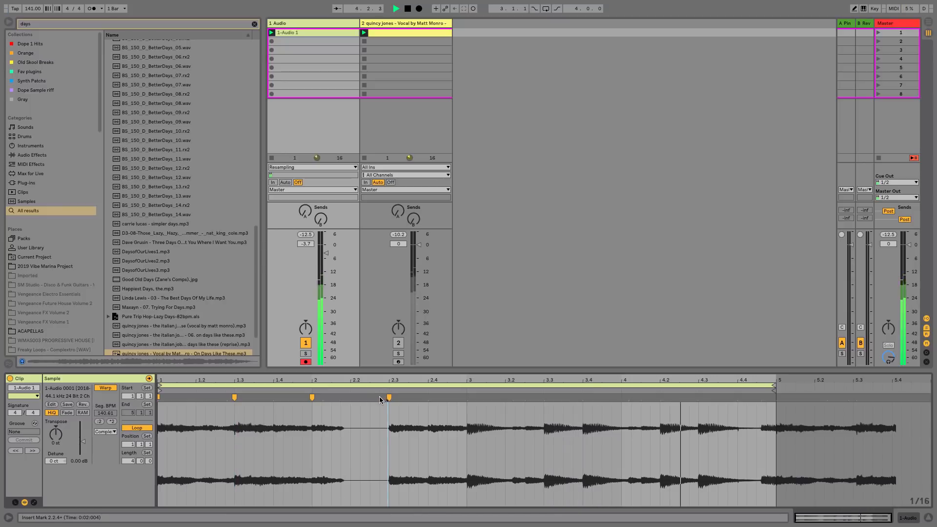
{"action": "key", "text": "space"}
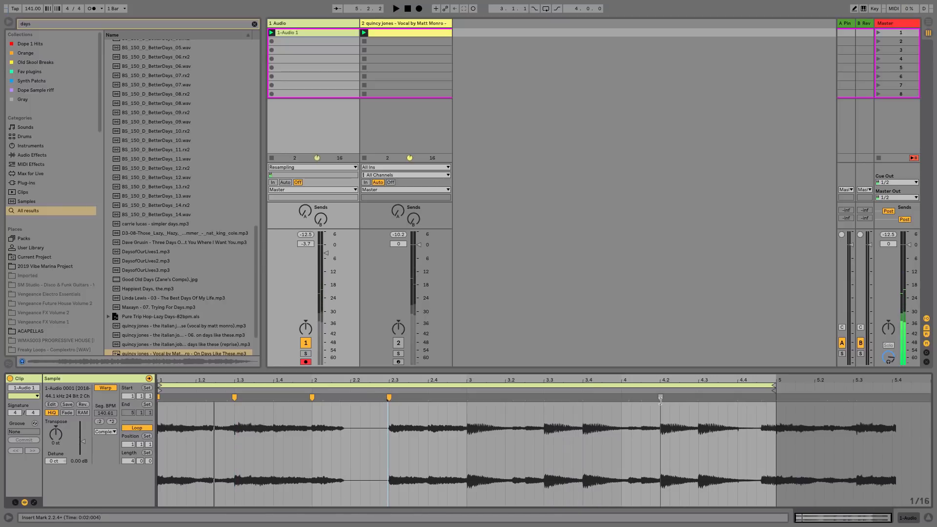
Add warp markers near bar 4.4 and at the end of the recorded clip.
{"action": "left_click", "coordinate": [698, 398]}
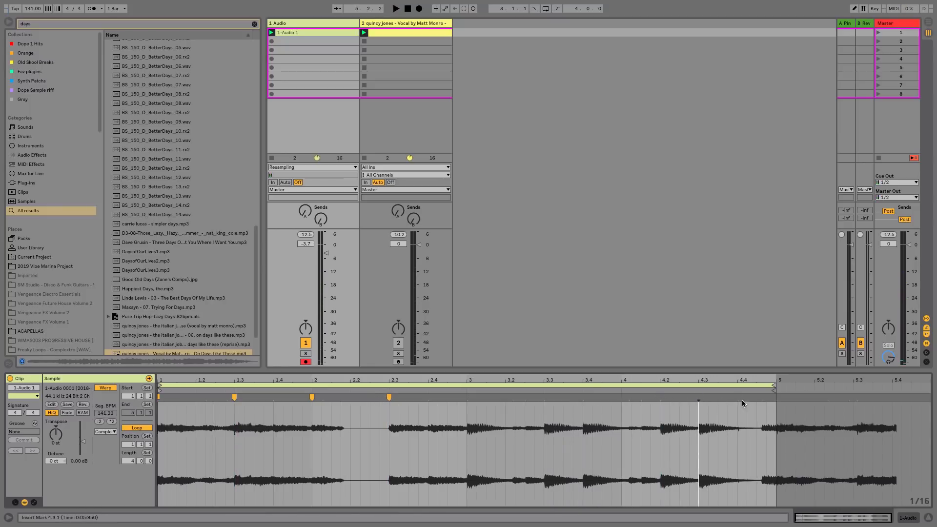
{"action": "mouse_move", "coordinate": [738, 398]}
{"action": "left_mouse_down"}
{"action": "mouse_move", "coordinate": [776, 399]}
{"action": "mouse_move", "coordinate": [734, 397]}
{"action": "left_mouse_up"}
{"action": "left_click", "coordinate": [760, 399]}
{"action": "double_click", "coordinate": [760, 398]}
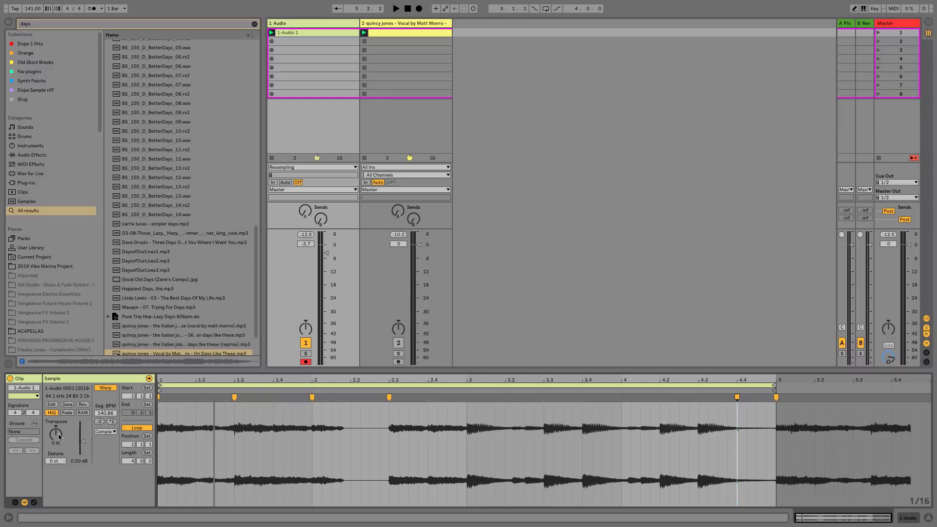
Transpose the recorded clip down to -7 st and audition it.
{"action": "left_click_drag", "start_coordinate": [59, 437], "coordinate": [59, 420]}
{"action": "key", "text": "space"}
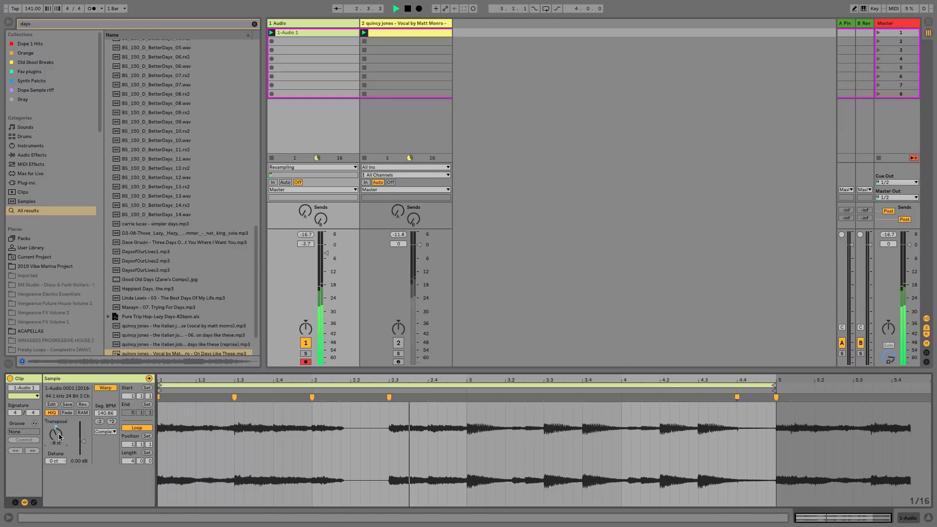
{"action": "key", "text": "Up"}
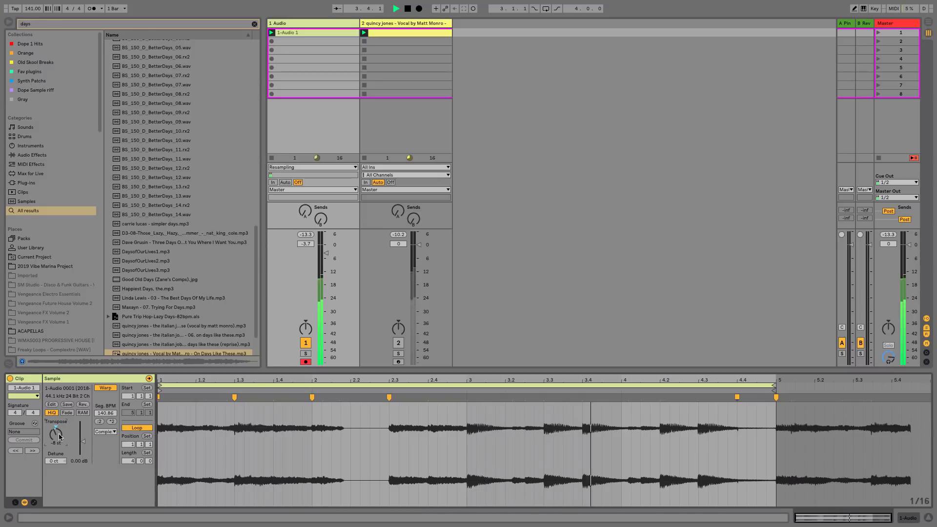
{"action": "key", "text": "space"}
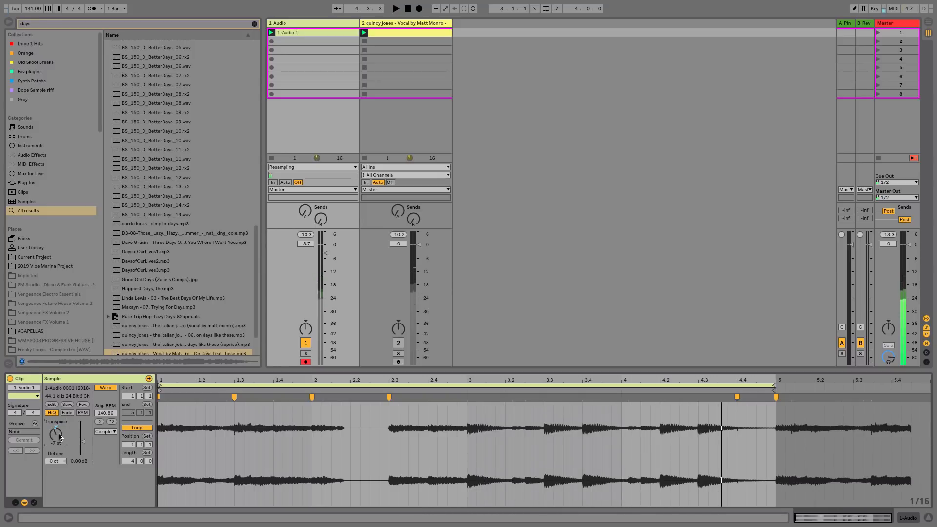
Audition the recorded clip reversed and switch it back to forward playback.
{"action": "left_click", "coordinate": [83, 404]}
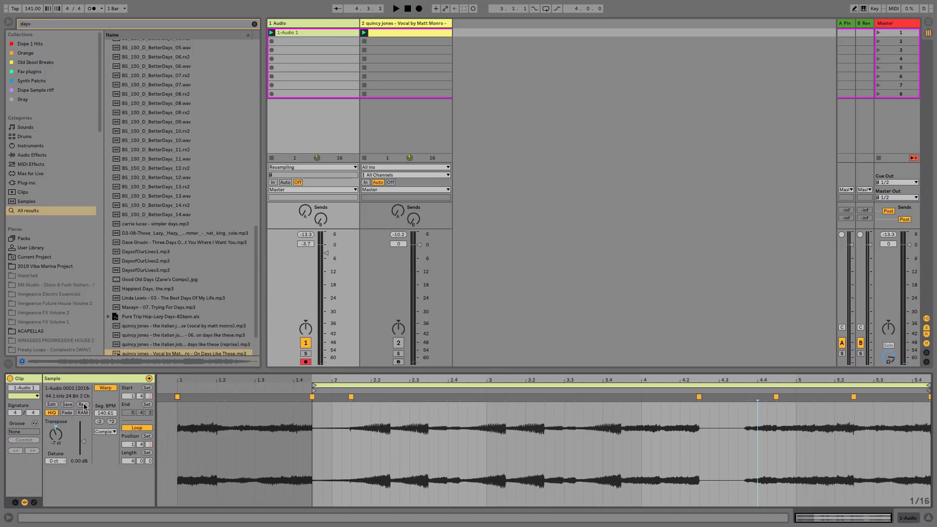
{"action": "key", "text": "space"}
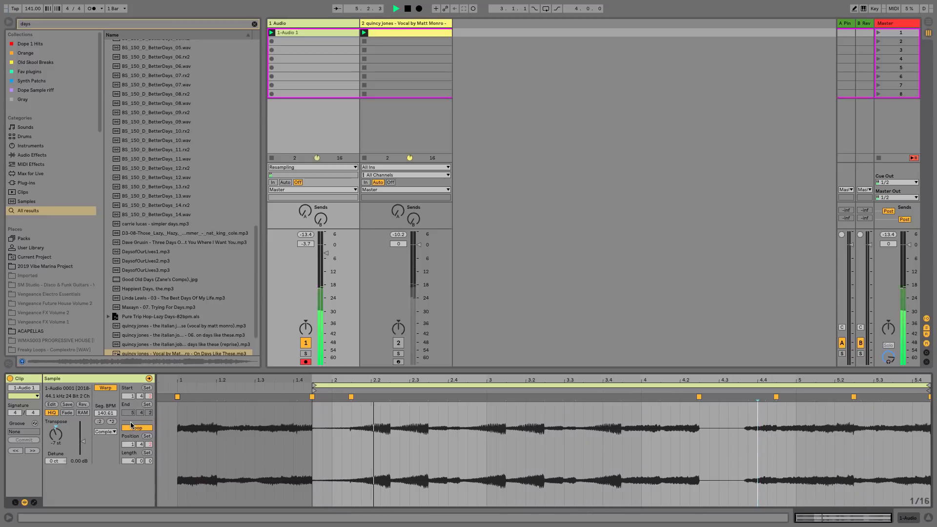
{"action": "key", "text": "space"}
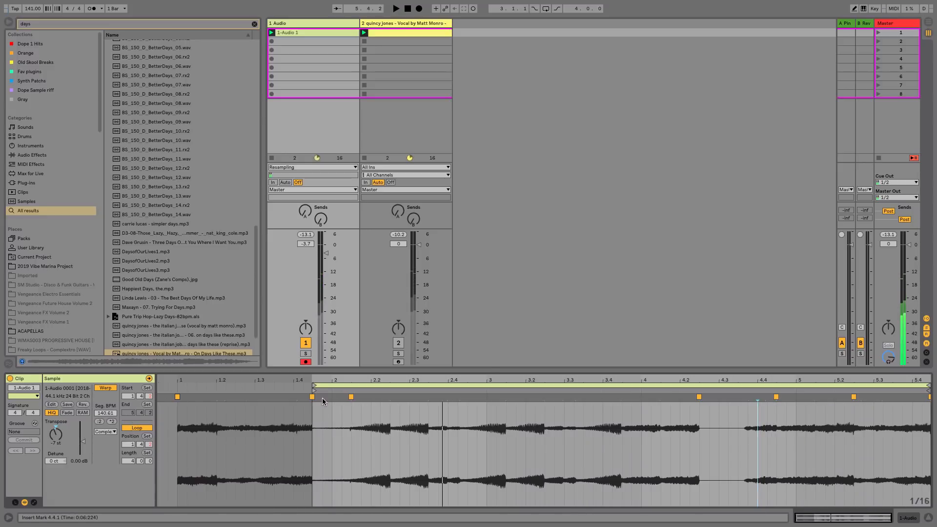
{"action": "left_click", "coordinate": [83, 404]}
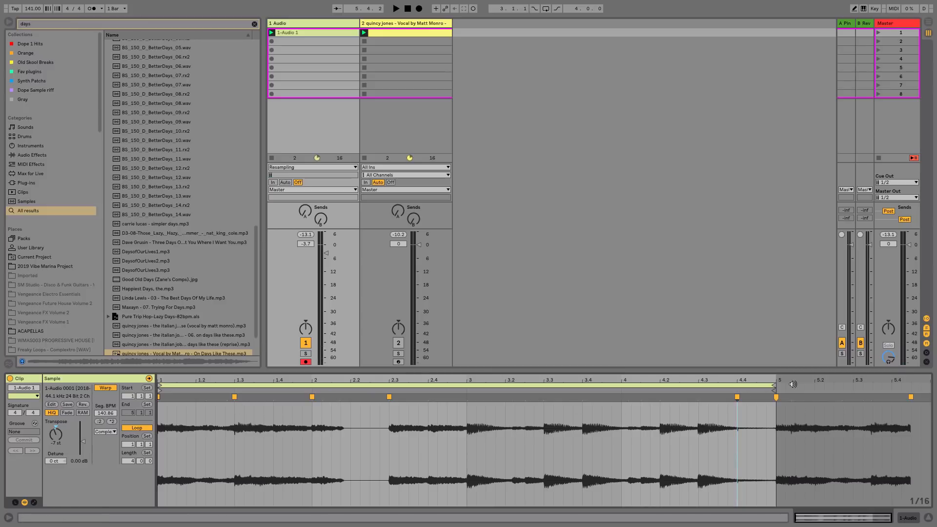
Shorten the clip's loop to 2 bars, ending at bar 3, and audition it.
{"action": "key", "text": "space"}
{"action": "left_click_drag", "start_coordinate": [772, 385], "coordinate": [465, 386]}
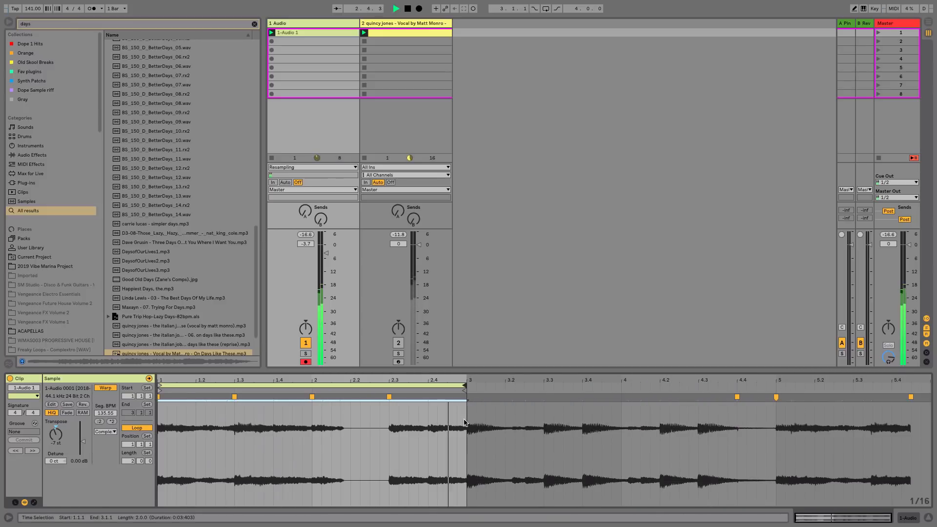
{"action": "key", "text": "space"}
Insert a warp marker at 2.1.1 and drag a new marker to about 2.3 to retime the audio.
{"action": "left_click", "coordinate": [311, 397]}
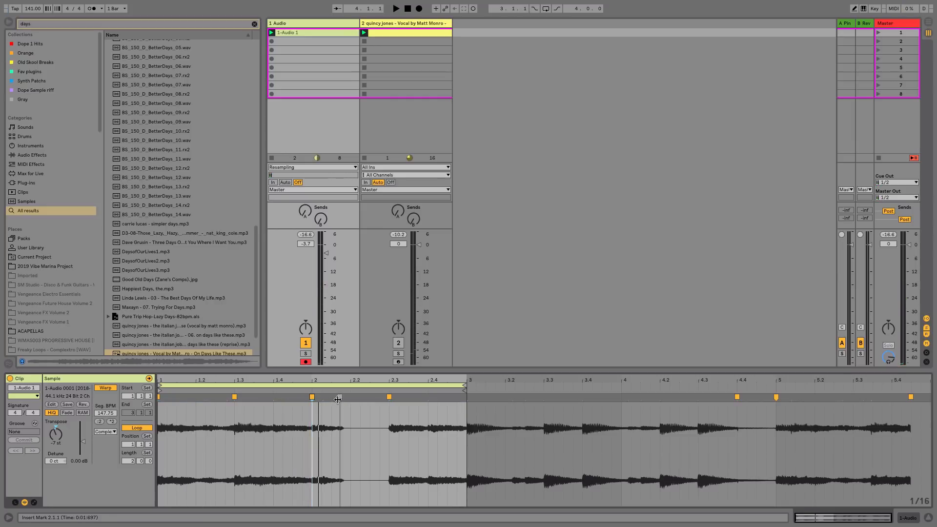
{"action": "double_click", "coordinate": [339, 399]}
{"action": "left_click_drag", "start_coordinate": [340, 399], "coordinate": [388, 399]}
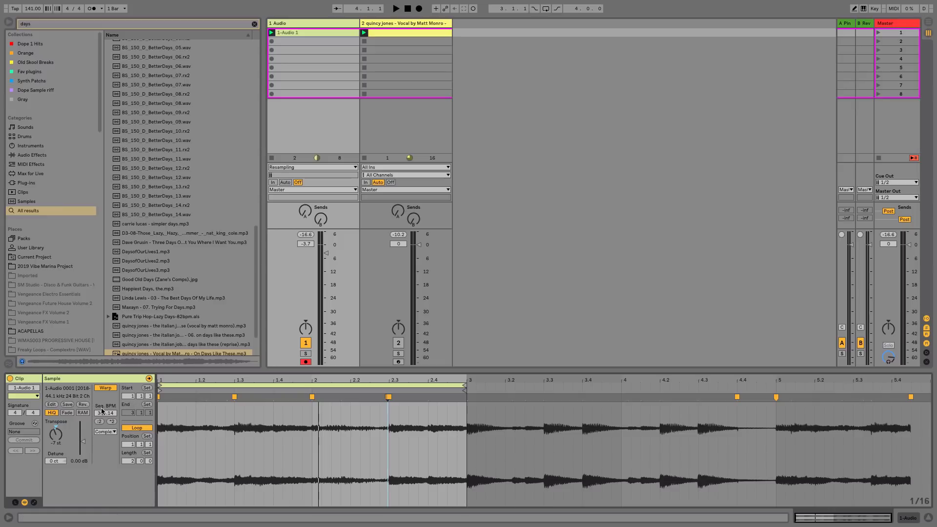
Reverse the recorded clip and play it back.
{"action": "left_click", "coordinate": [82, 405]}
{"action": "key", "text": "space"}
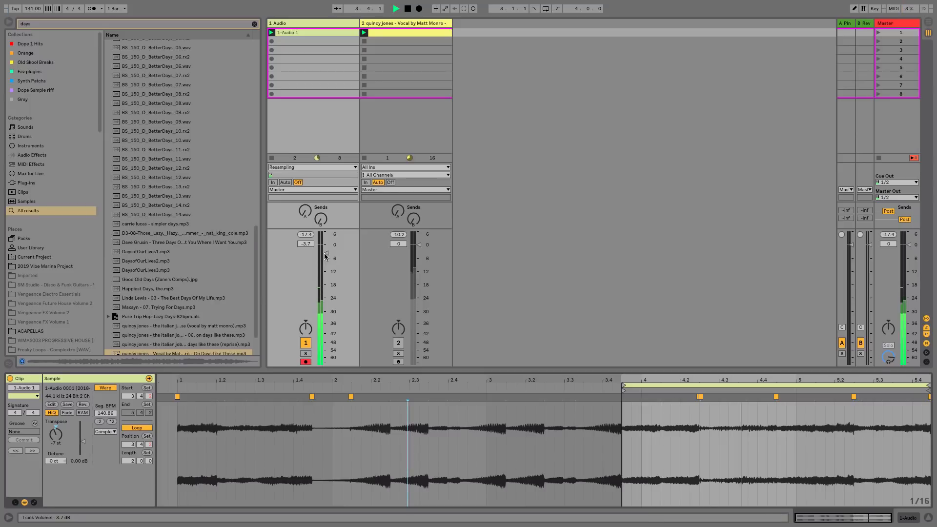
Lower audio track 1's volume to about -5.2 dB in the mixer view.
{"action": "key", "text": "shift+Tab"}
{"action": "left_click_drag", "start_coordinate": [326, 293], "coordinate": [325, 299]}
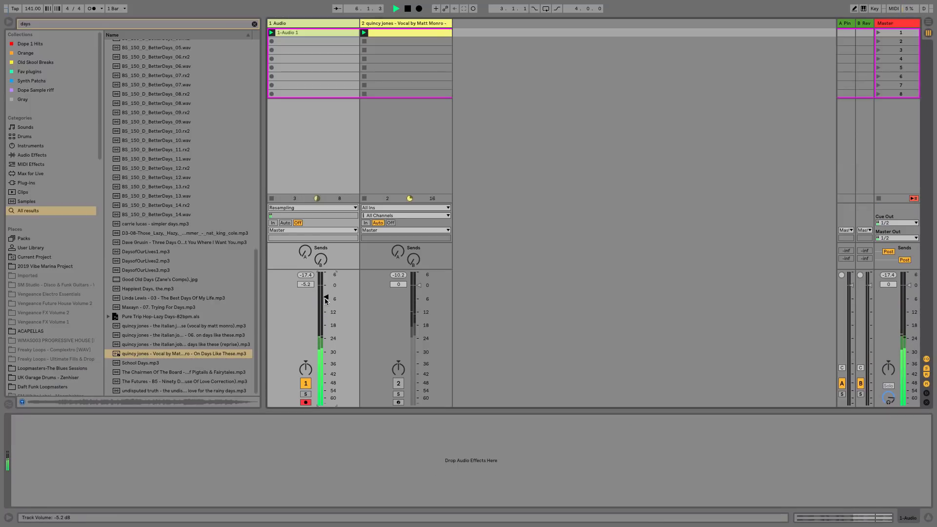
{"action": "key", "text": "space"}
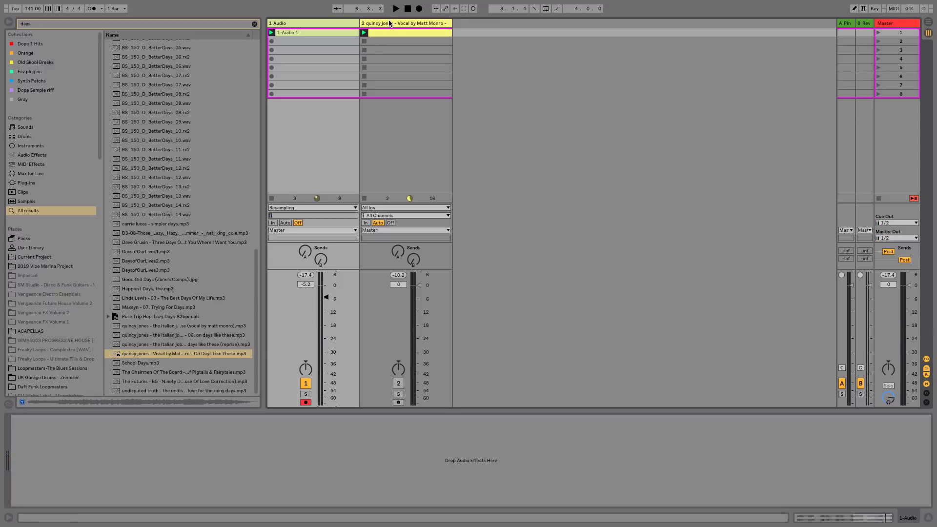
Convert the vocal's Simpler slices onto a new MIDI track with a Drum Rack.
{"action": "left_click", "coordinate": [389, 23]}
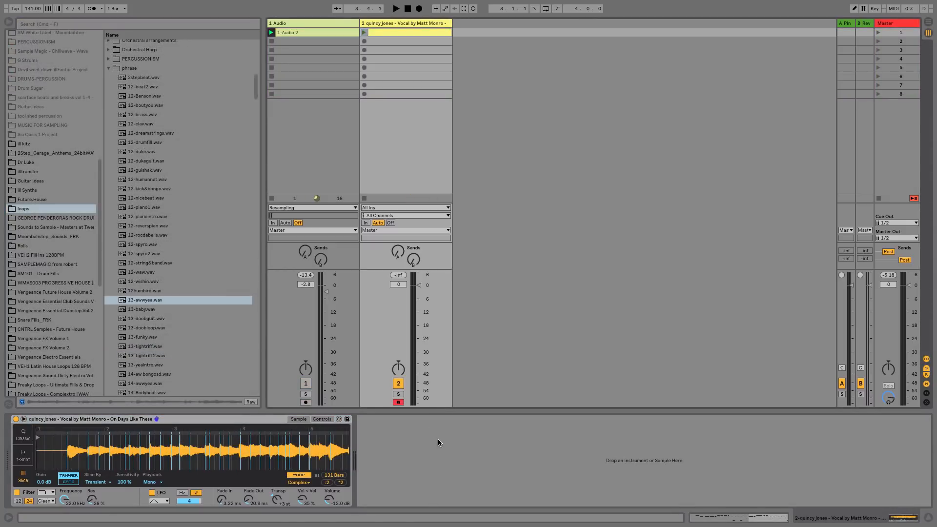
{"action": "right_click", "coordinate": [72, 445]}
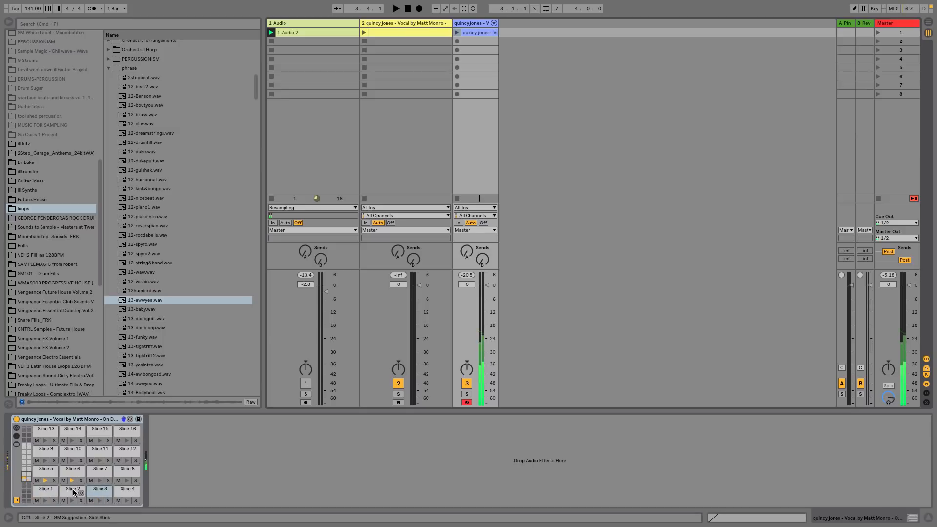
Audition individual slice pads in the new Drum Rack and inspect their waveforms.
{"action": "left_click", "coordinate": [70, 451]}
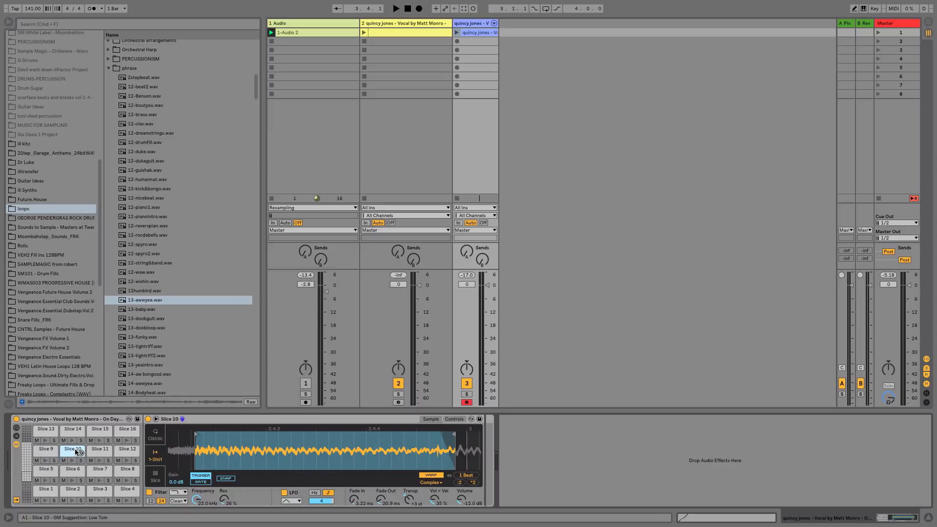
{"action": "left_click", "coordinate": [76, 452]}
{"action": "left_click", "coordinate": [82, 468]}
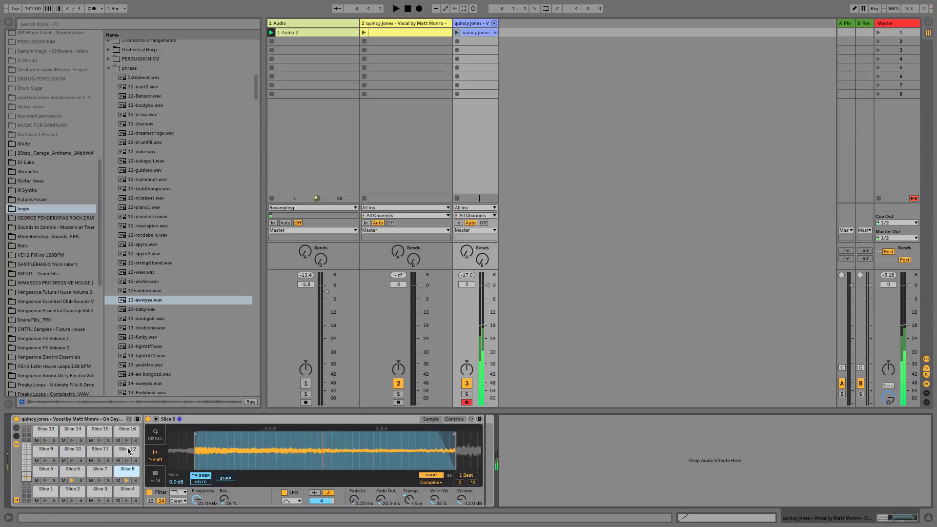
{"action": "left_click", "coordinate": [73, 452]}
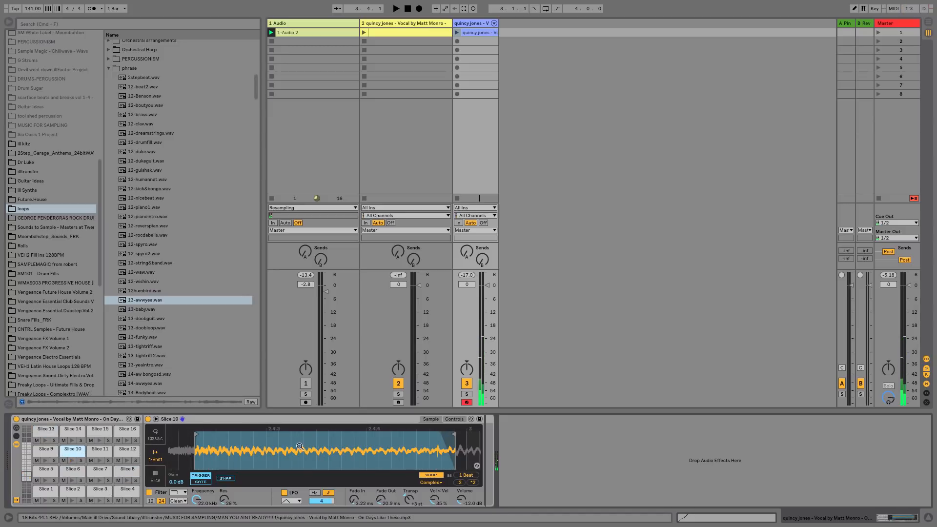
{"action": "left_click_drag", "start_coordinate": [335, 444], "coordinate": [308, 408]}
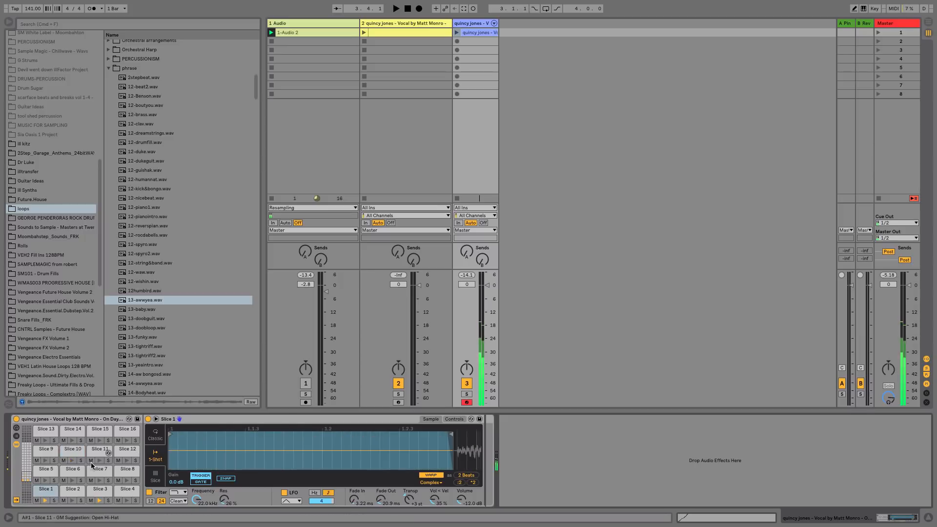
{"action": "left_click", "coordinate": [67, 493]}
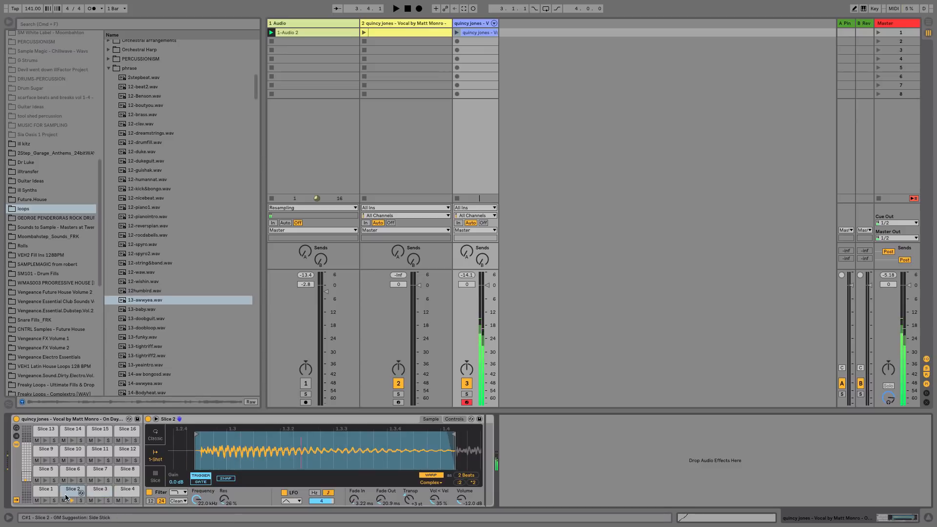
{"action": "left_click", "coordinate": [71, 492]}
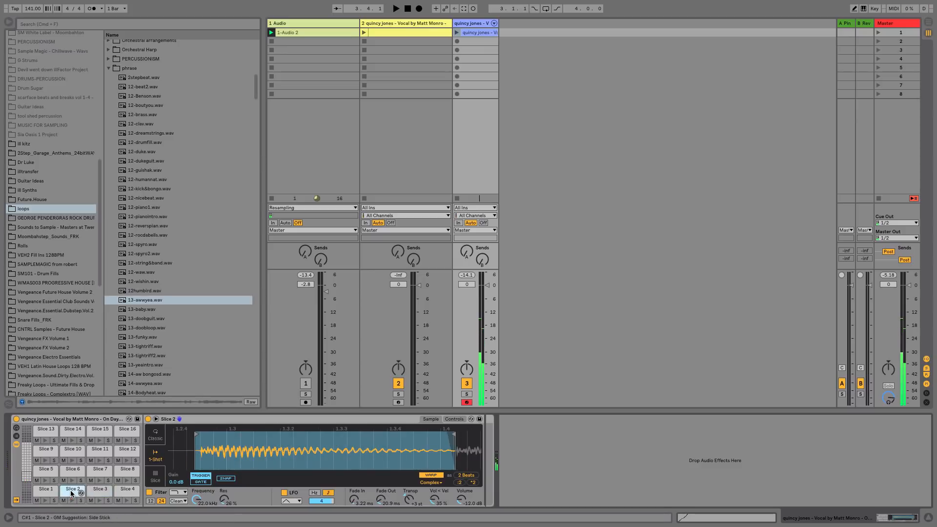
{"action": "left_click", "coordinate": [198, 432]}
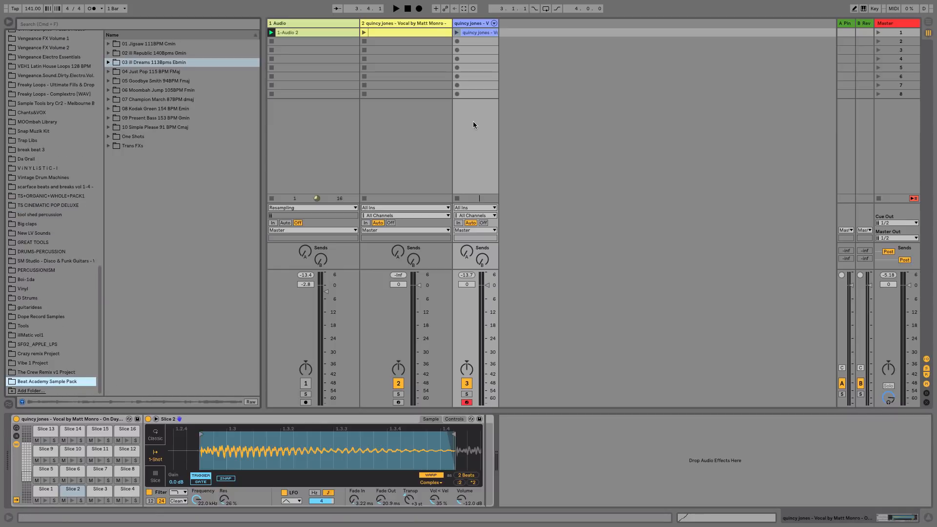
Browse the Beat Academy Sample Pack folders in the browser.
{"action": "left_click", "coordinate": [109, 62]}
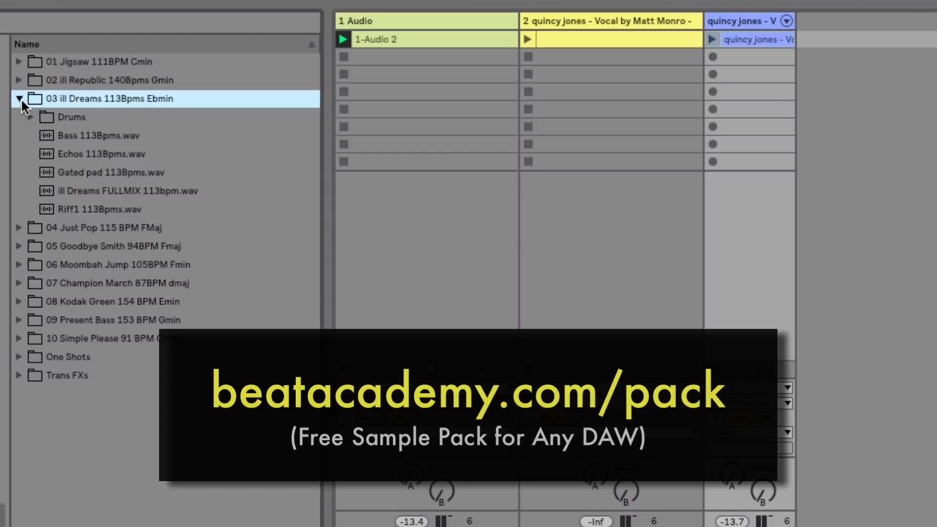
{"action": "left_click", "coordinate": [20, 98]}
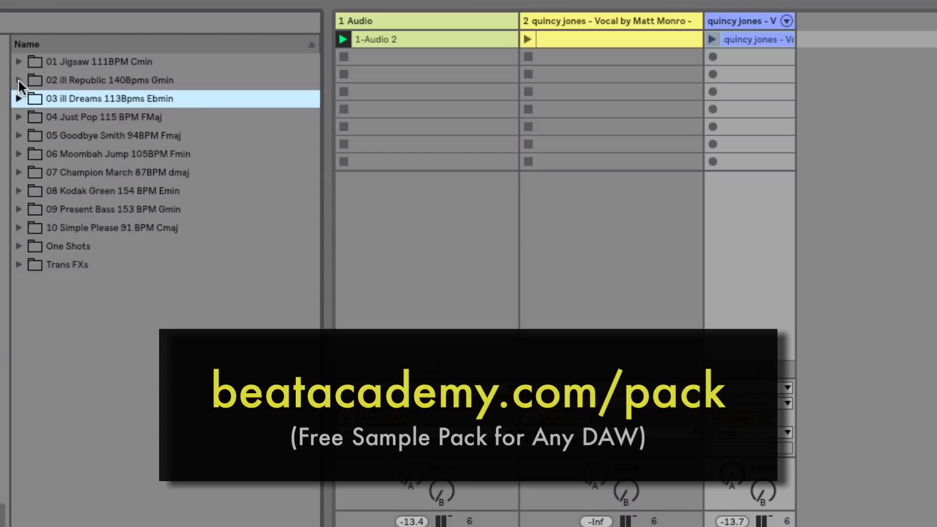
{"action": "left_click", "coordinate": [18, 79]}
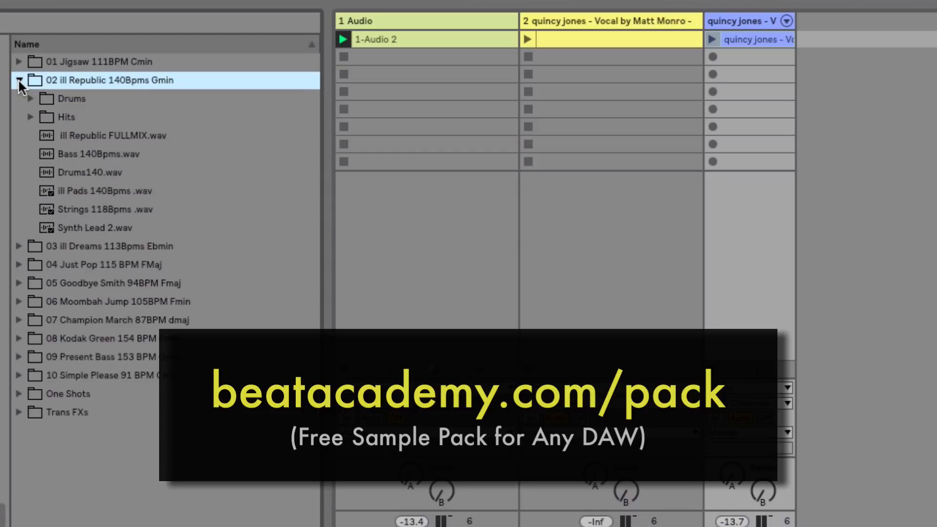